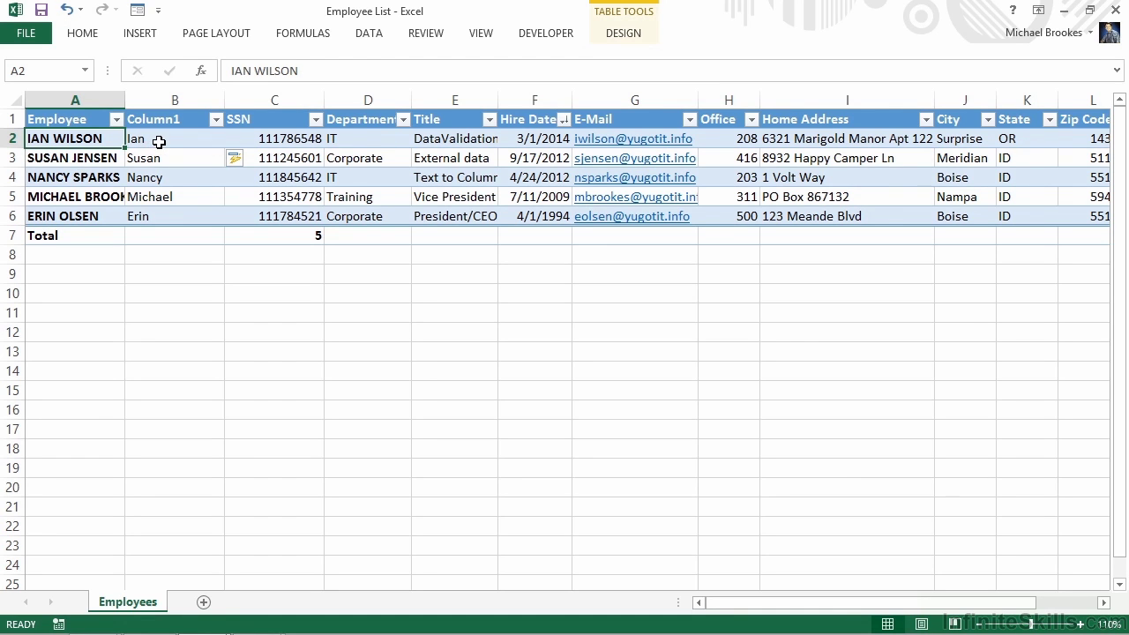
Step: Insert an empty Column2 before SSN and select the employee full names in A2:A6
{"action": "left_click", "coordinate": [160, 141]}
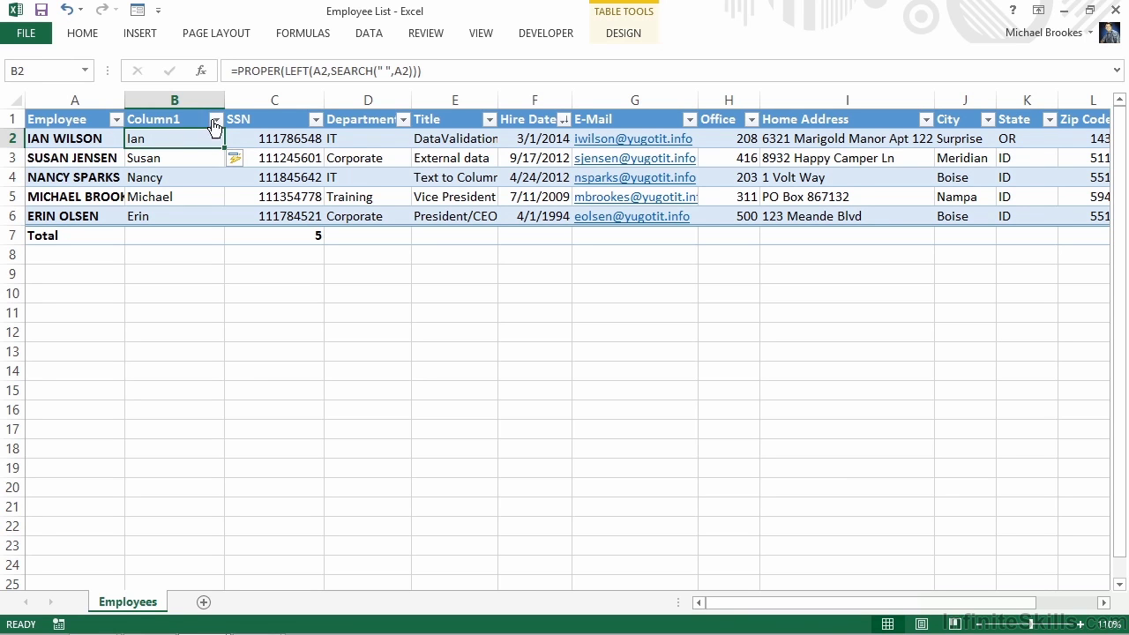
{"action": "right_click", "coordinate": [242, 97]}
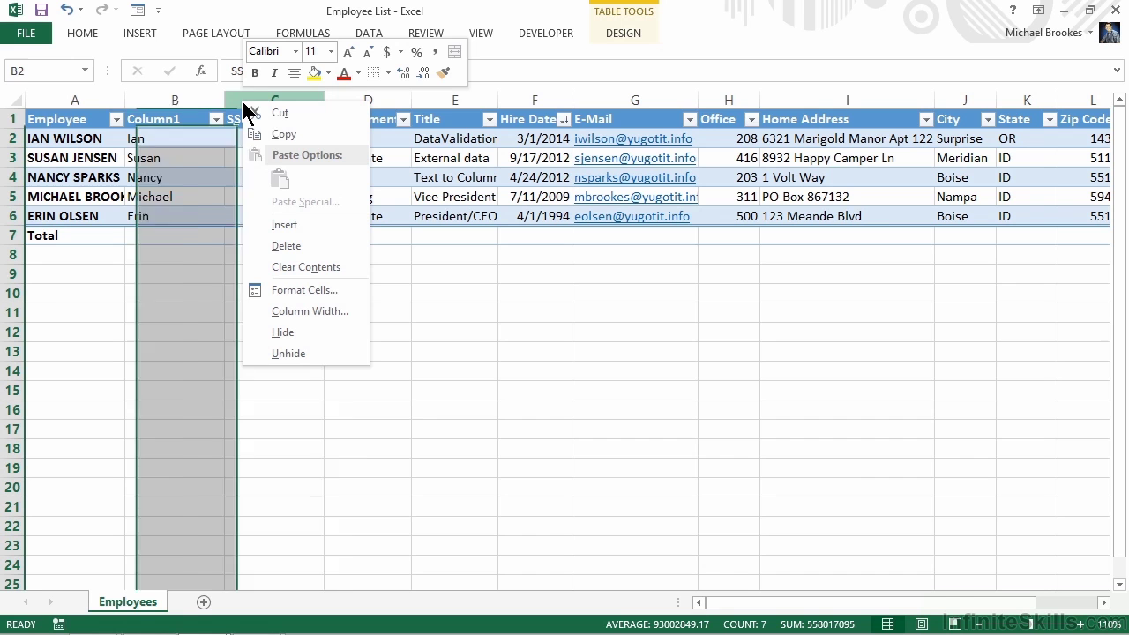
{"action": "left_click", "coordinate": [282, 225]}
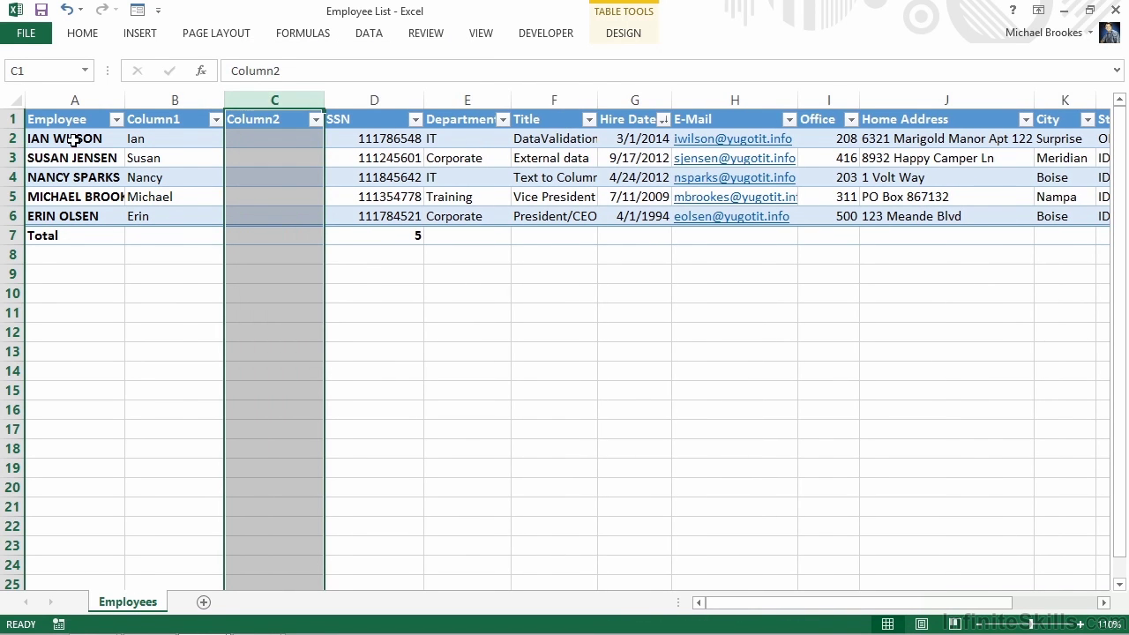
{"action": "left_click_drag", "start_coordinate": [74, 141], "coordinate": [81, 217]}
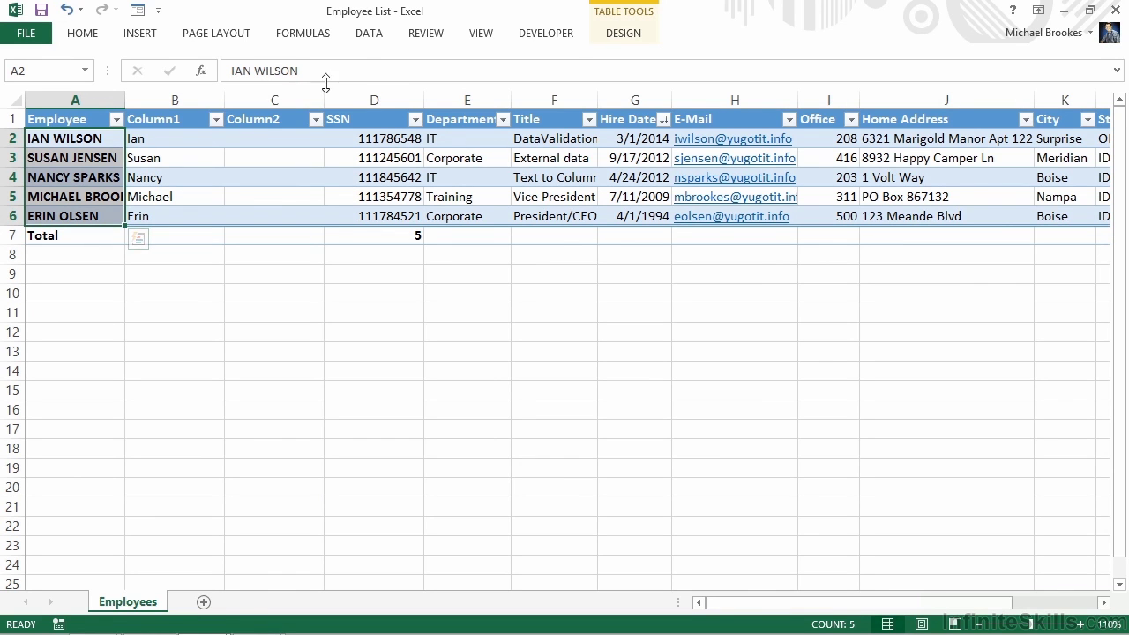
{"action": "left_click", "coordinate": [377, 40]}
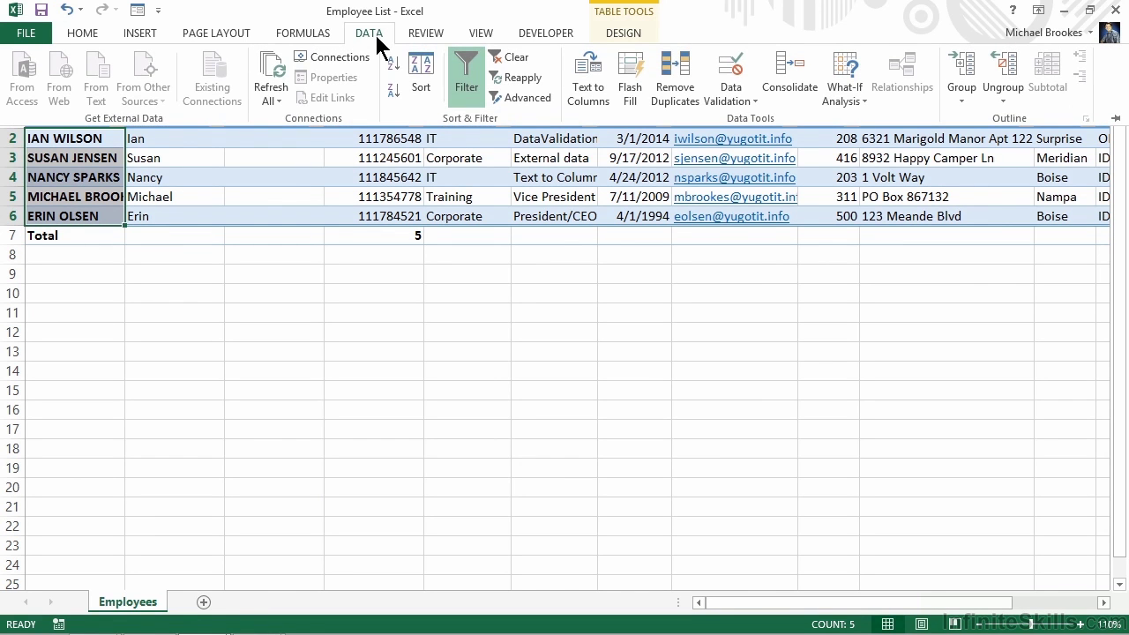
Step: Launch Text to Columns on the selected names, keeping the Delimited data type
{"action": "left_click", "coordinate": [590, 95]}
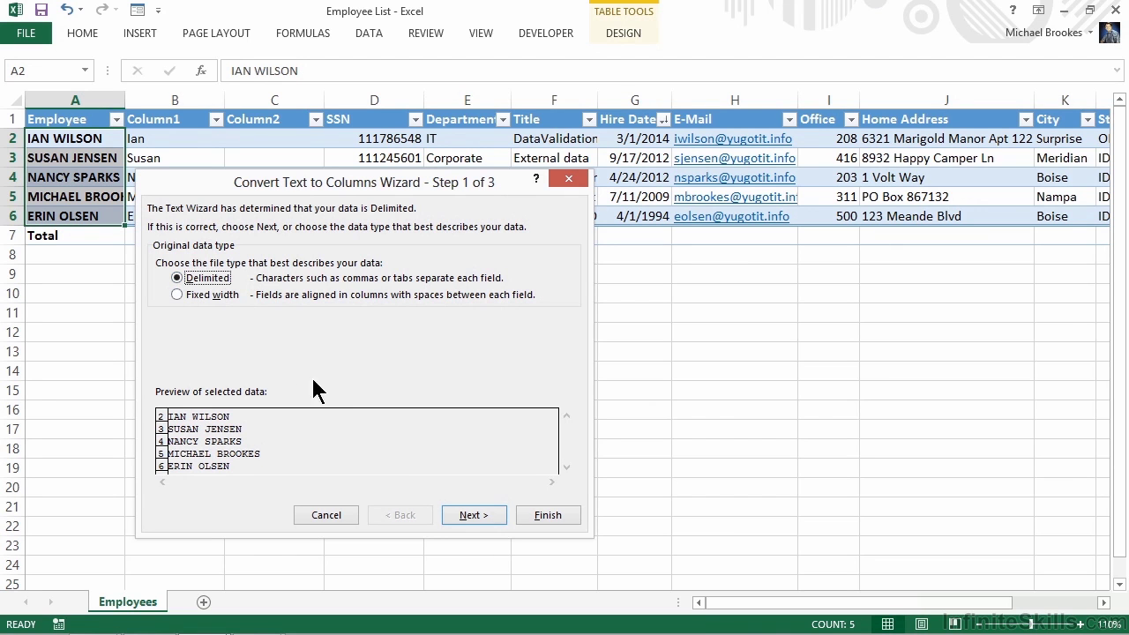
Step: Advance to Step 2 with Space as delimiter, previewing first and last names apart
{"action": "left_click", "coordinate": [459, 520]}
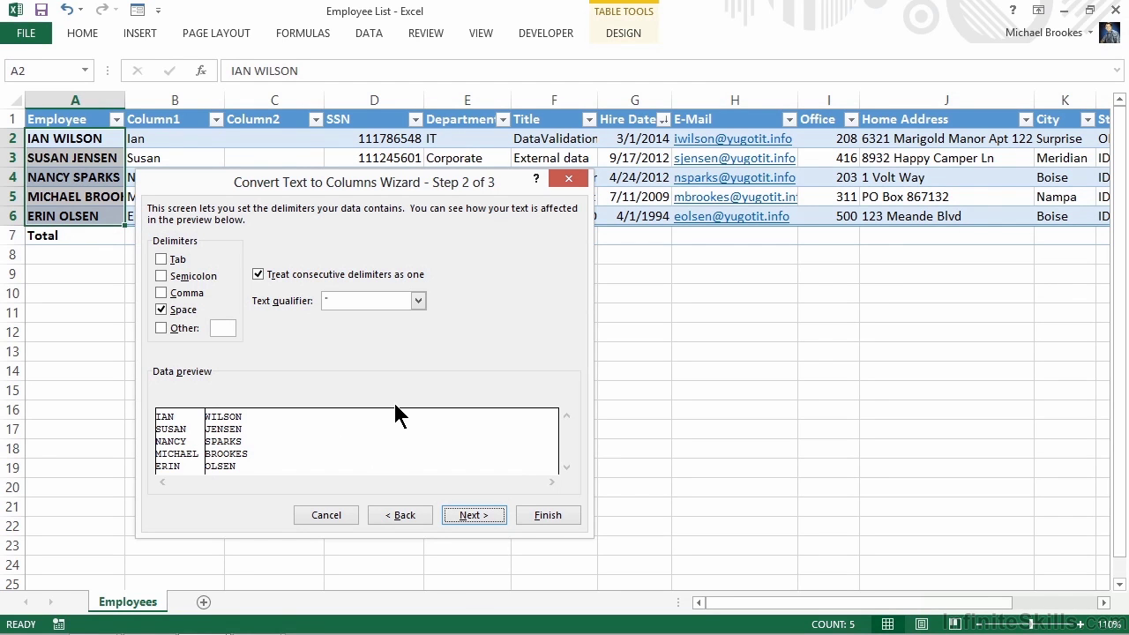
Step: In Step 3, set both the first-name and last-name columns to Text format
{"action": "left_click", "coordinate": [470, 517]}
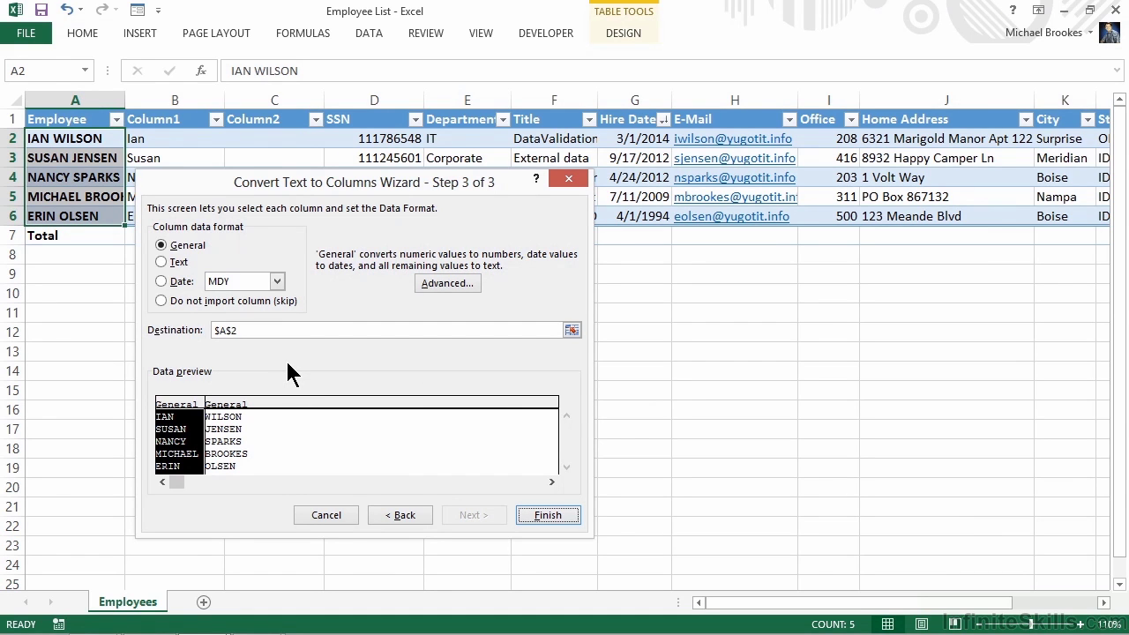
{"action": "left_click", "coordinate": [161, 262]}
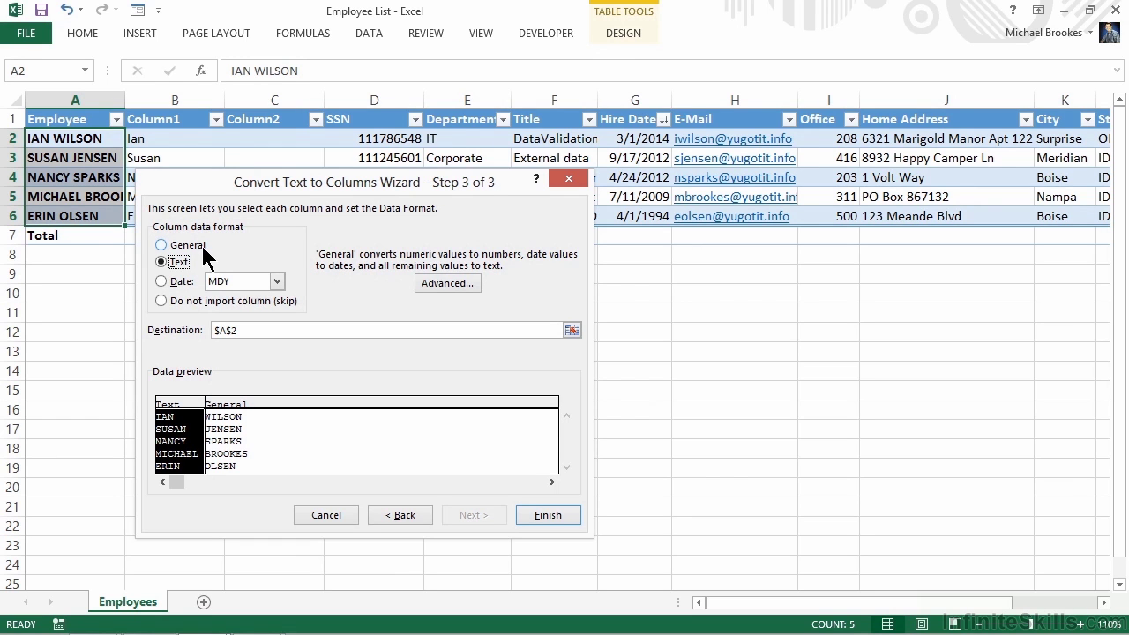
{"action": "left_click", "coordinate": [229, 415]}
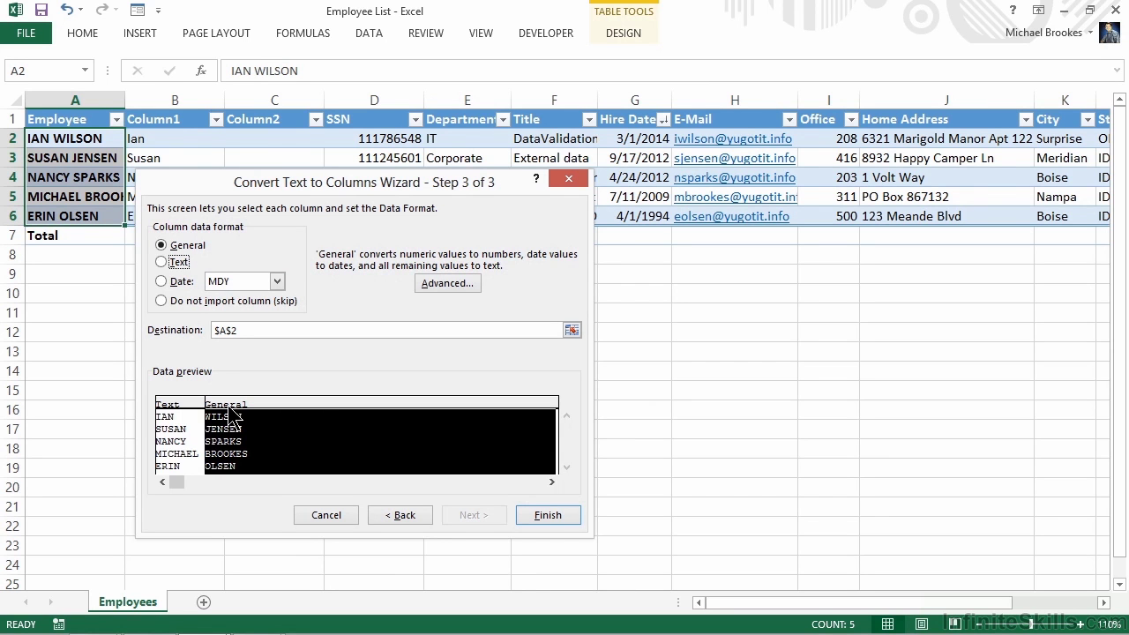
{"action": "left_click", "coordinate": [161, 262]}
Step: Finish the split and accept replacing data, leaving first names in Employee and last names in Column1
{"action": "left_click", "coordinate": [548, 516]}
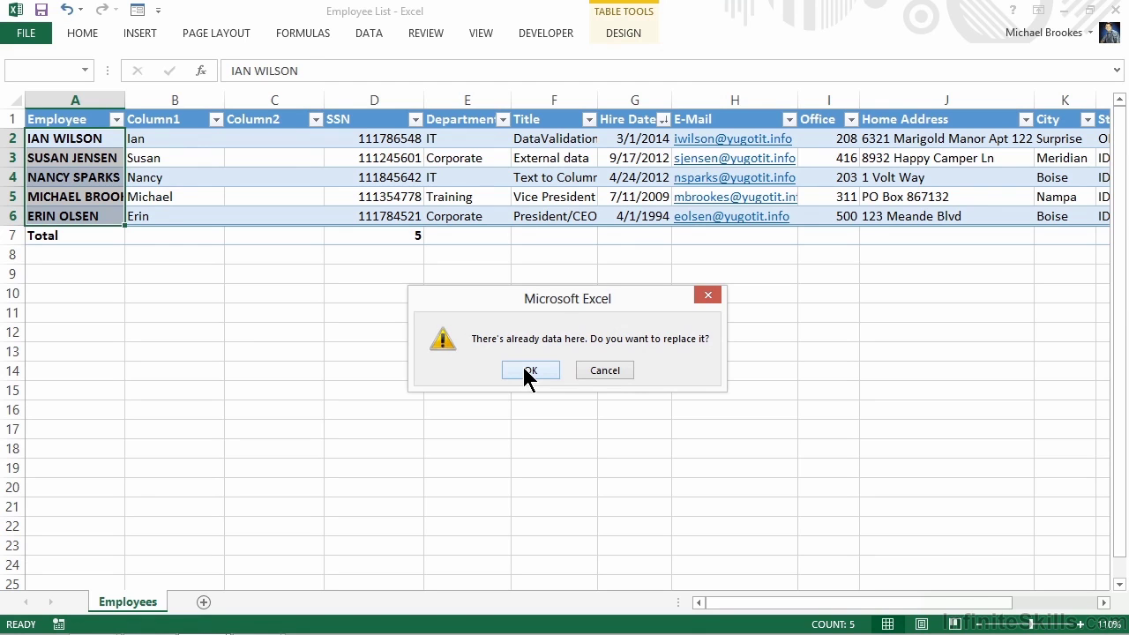
{"action": "left_click", "coordinate": [529, 372]}
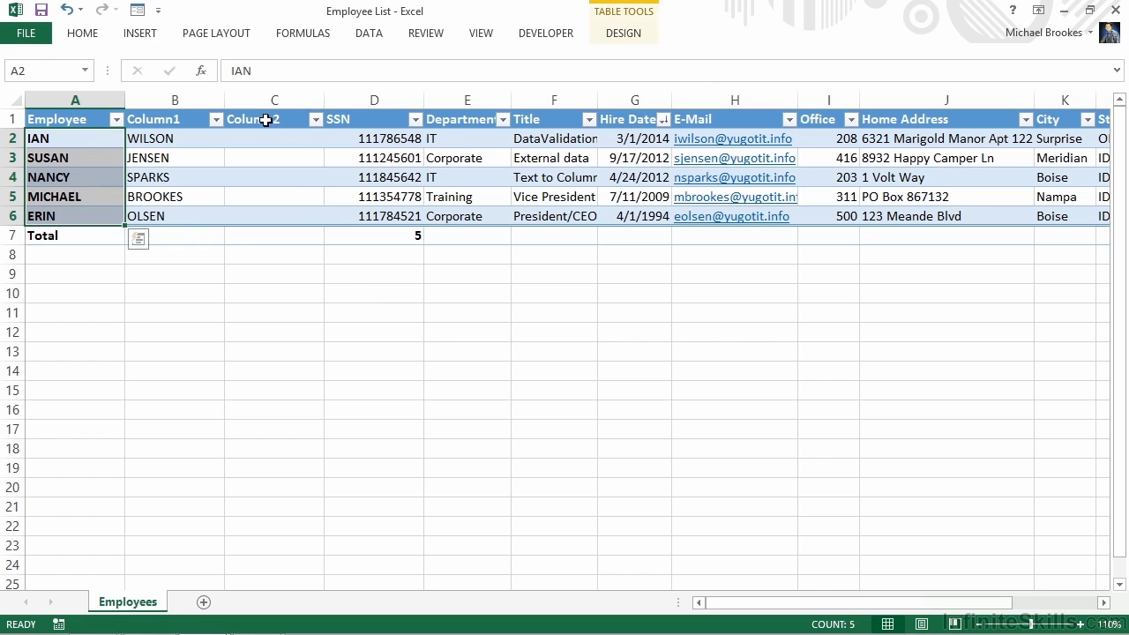
Step: Delete the empty Column2 and select the employees' SSN numbers
{"action": "right_click", "coordinate": [259, 100]}
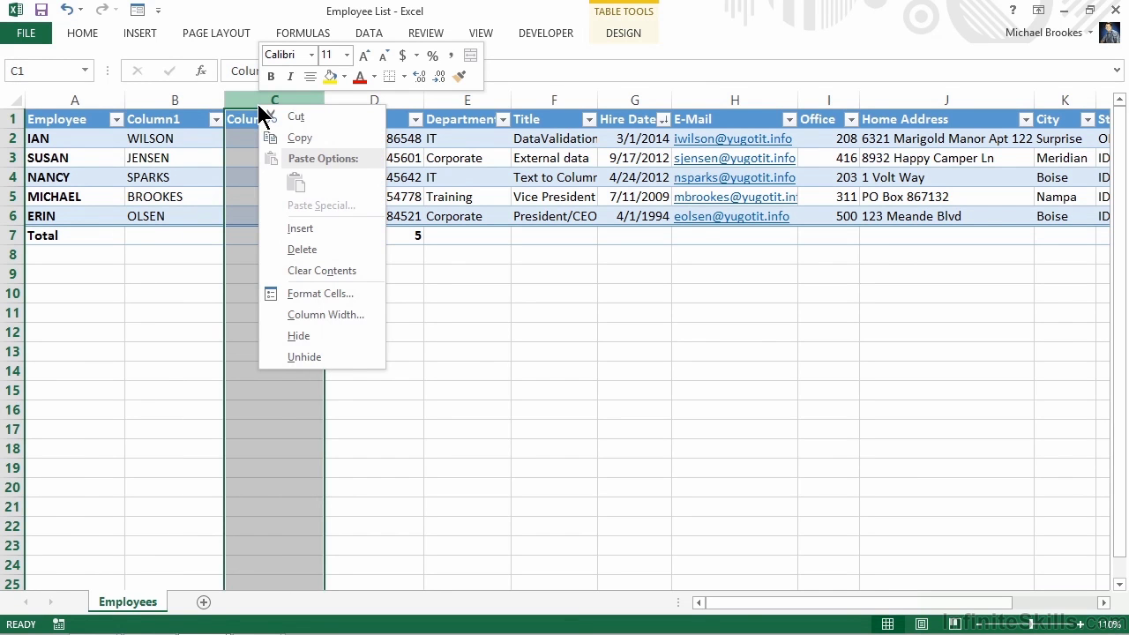
{"action": "left_click", "coordinate": [302, 250]}
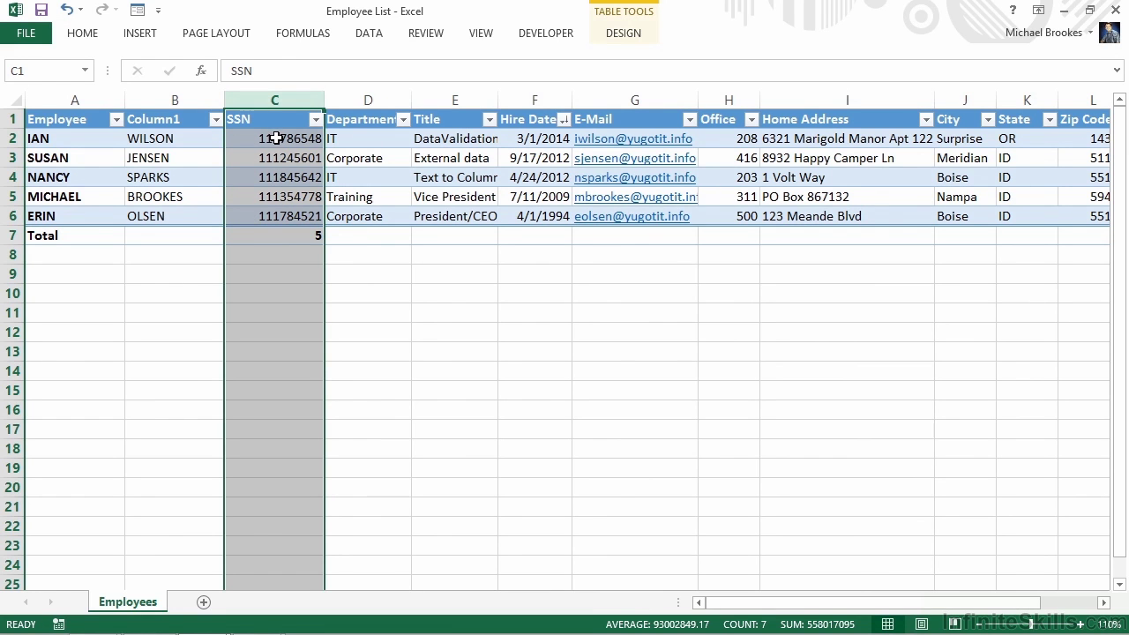
{"action": "left_click_drag", "start_coordinate": [276, 139], "coordinate": [278, 207]}
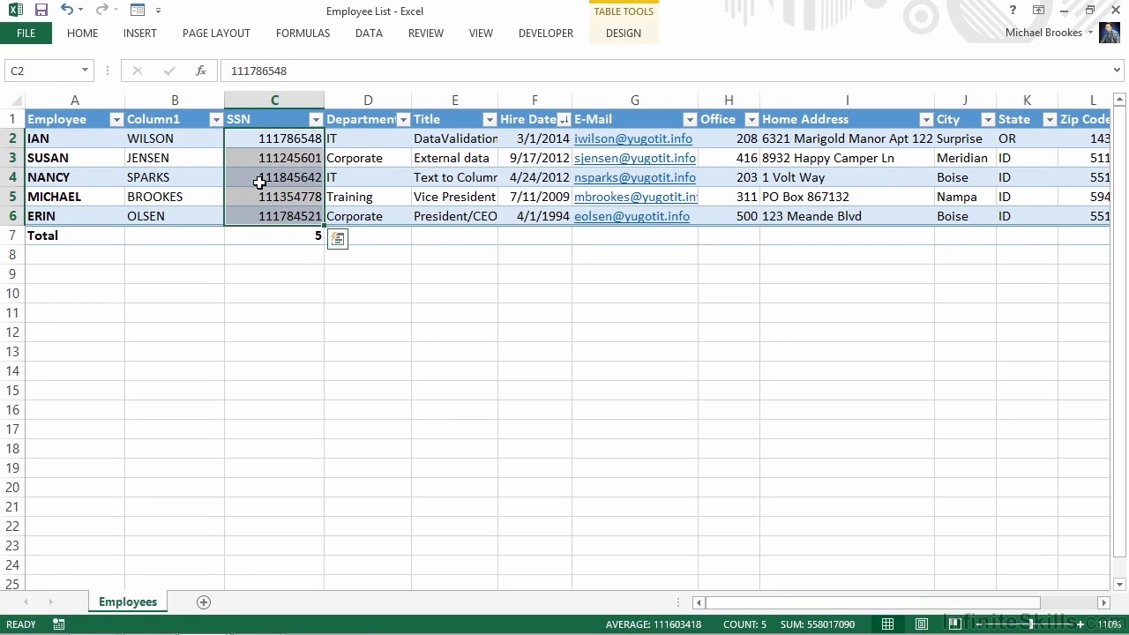
Step: Format the SSN cells with the Special Social Security Number format
{"action": "right_click", "coordinate": [261, 187]}
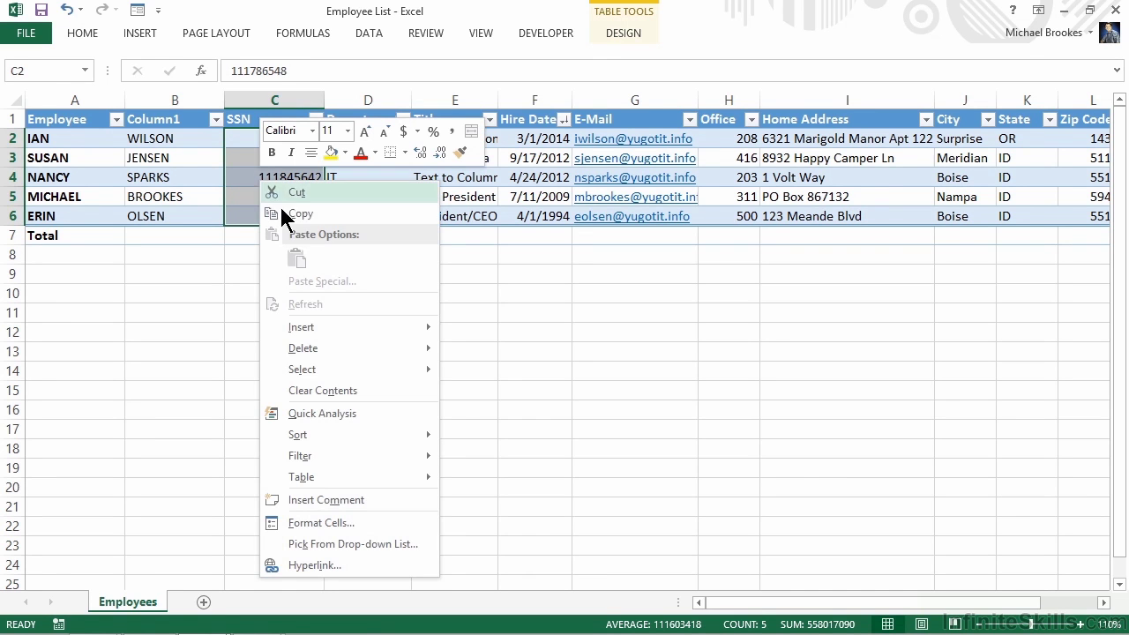
{"action": "left_click", "coordinate": [333, 529]}
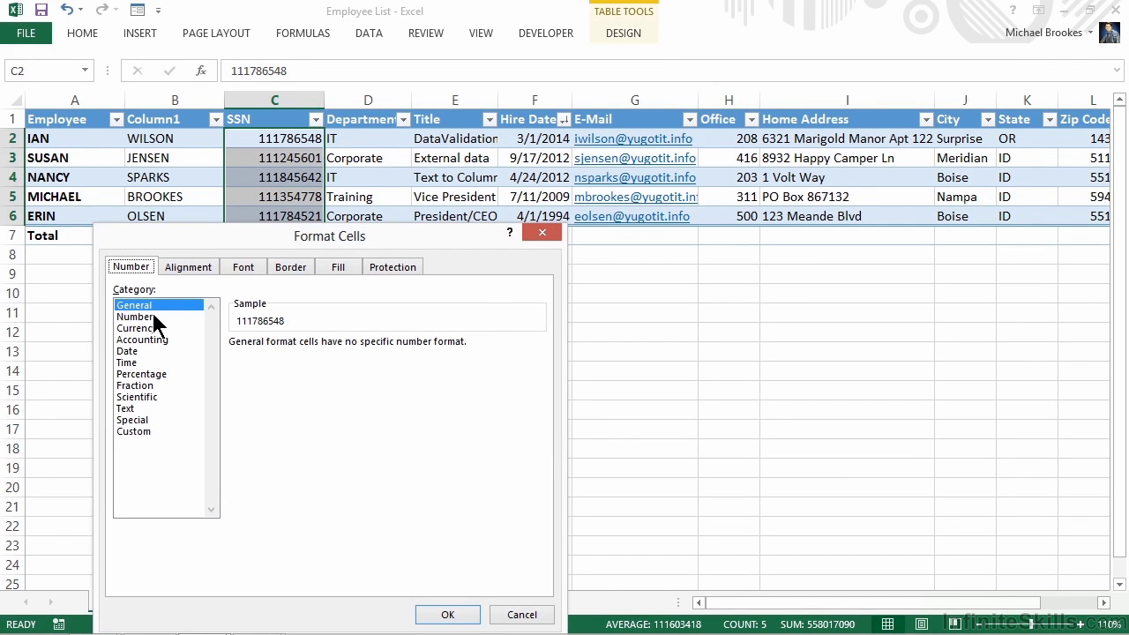
{"action": "left_click", "coordinate": [134, 421]}
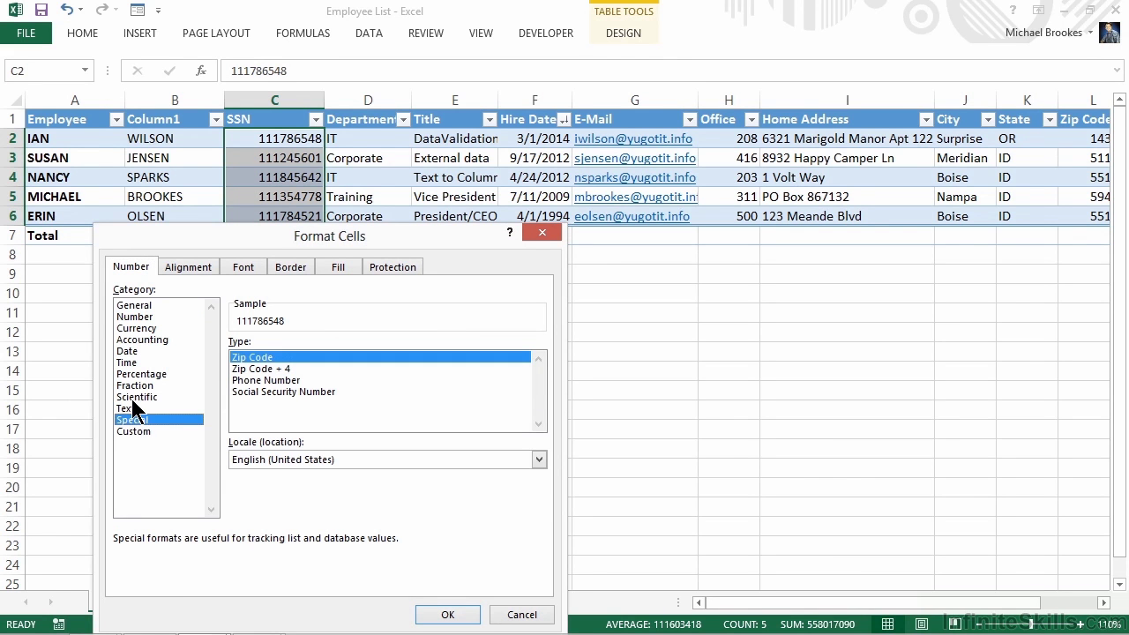
{"action": "left_click", "coordinate": [287, 391]}
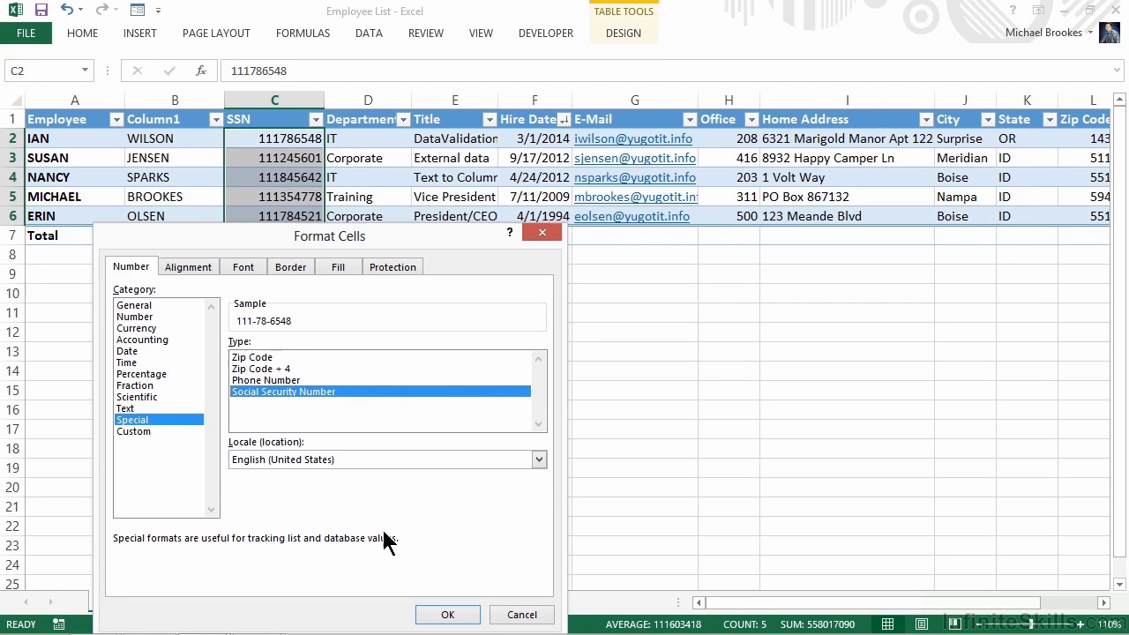
{"action": "left_click", "coordinate": [445, 615]}
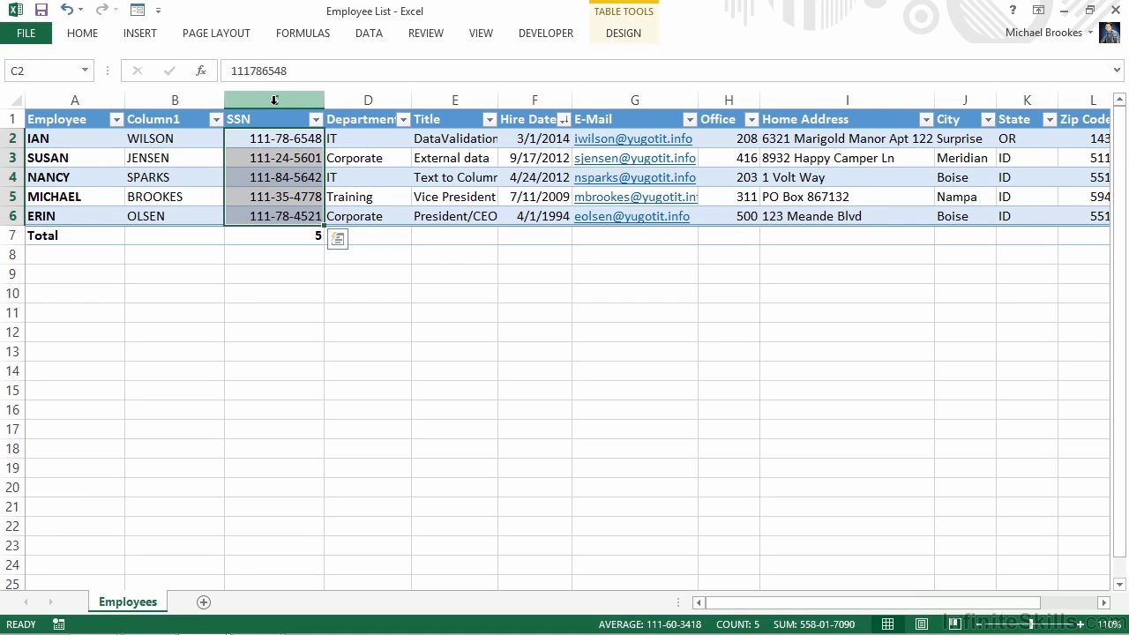
{"action": "left_click", "coordinate": [275, 101]}
Step: Hide the SSN column and select the hire dates in F2:F6
{"action": "right_click", "coordinate": [274, 100]}
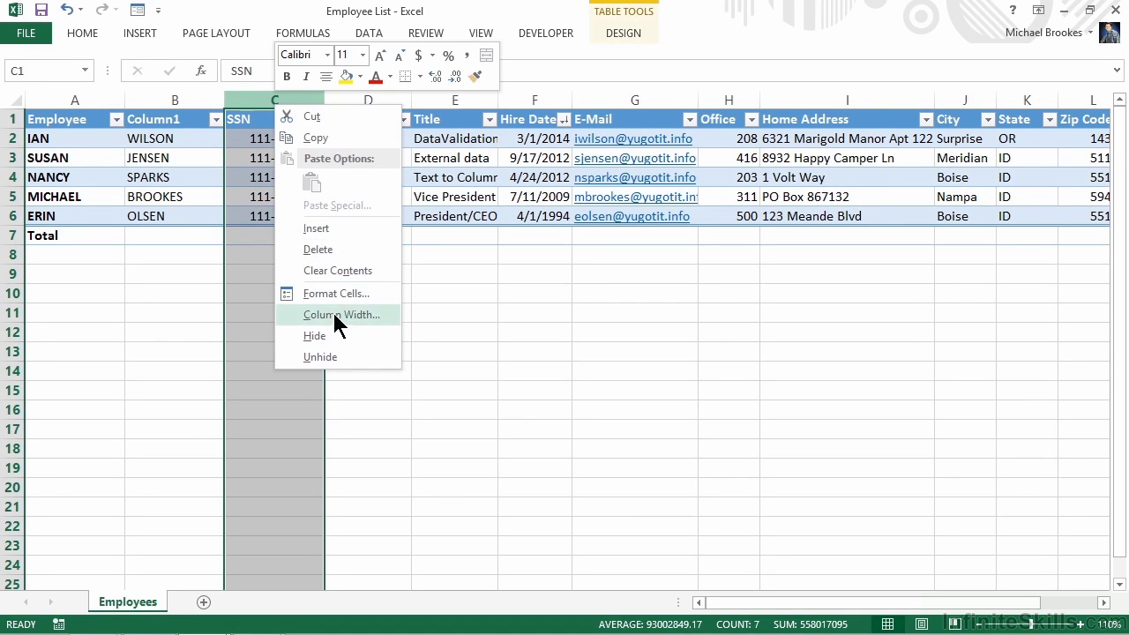
{"action": "left_click", "coordinate": [335, 337]}
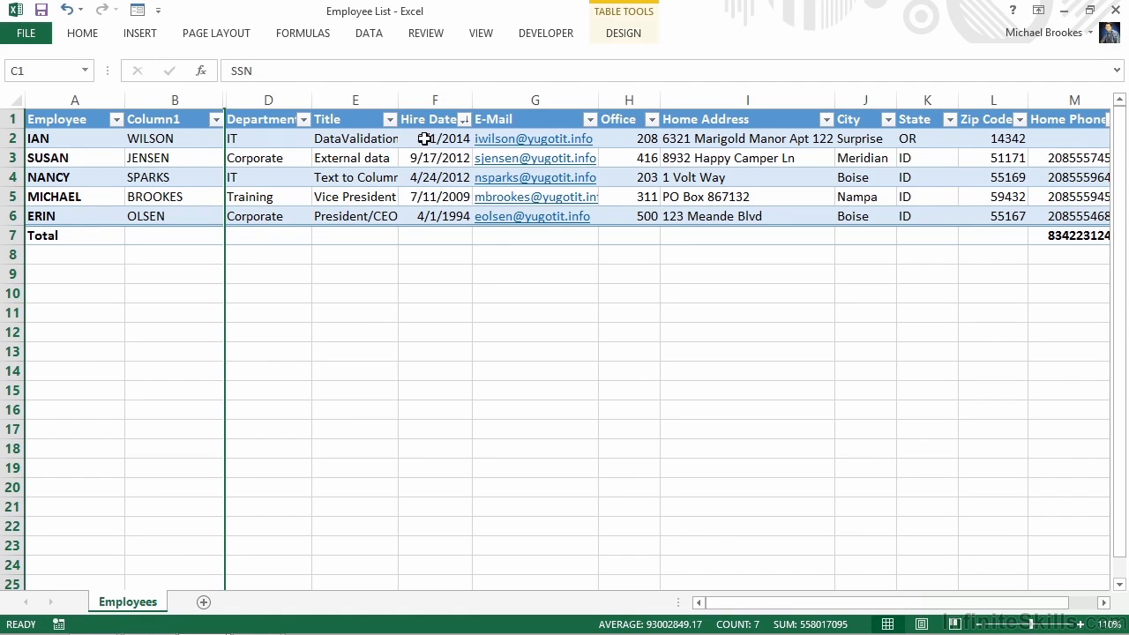
{"action": "left_click_drag", "start_coordinate": [425, 138], "coordinate": [425, 210]}
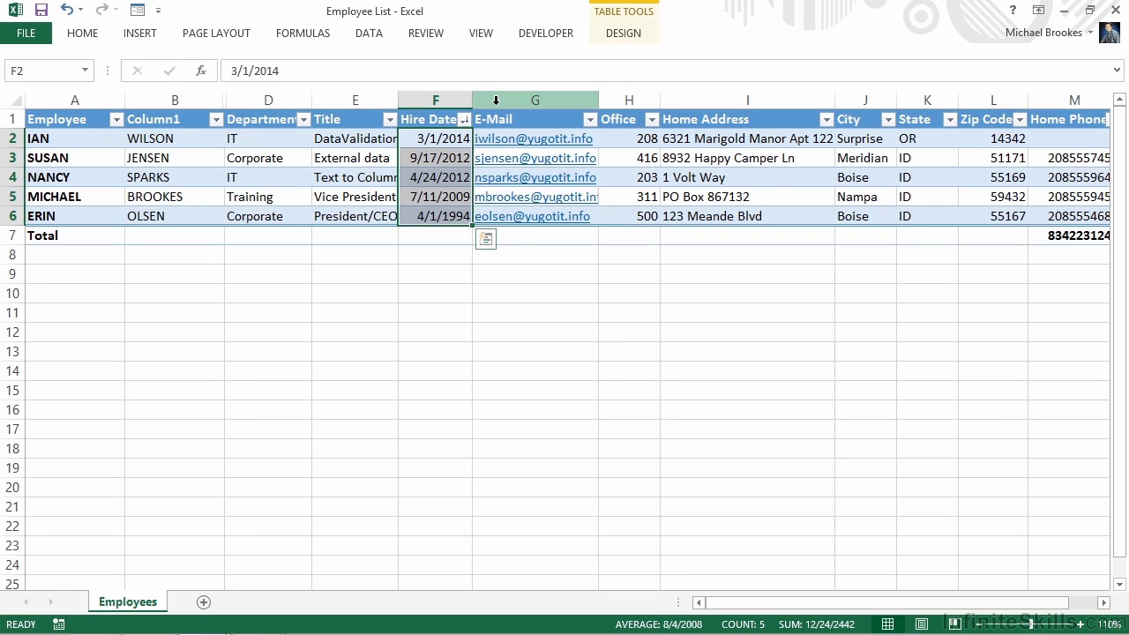
Step: Insert a new column before E-Mail and enter =EOMONTH(F2,60) in G2
{"action": "right_click", "coordinate": [496, 100]}
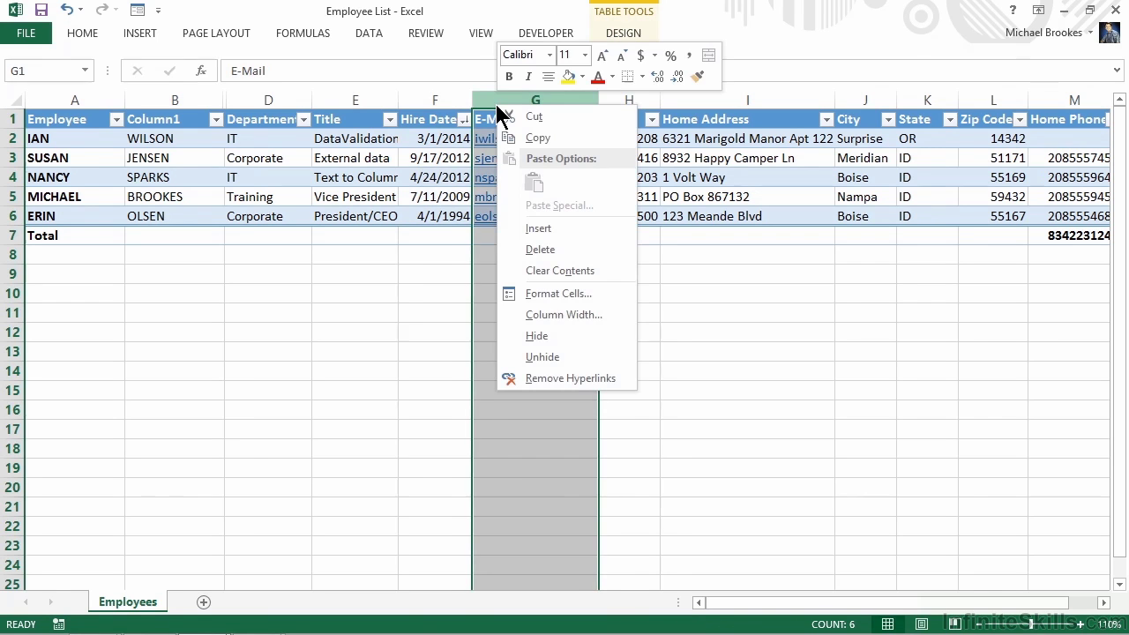
{"action": "left_click", "coordinate": [538, 228]}
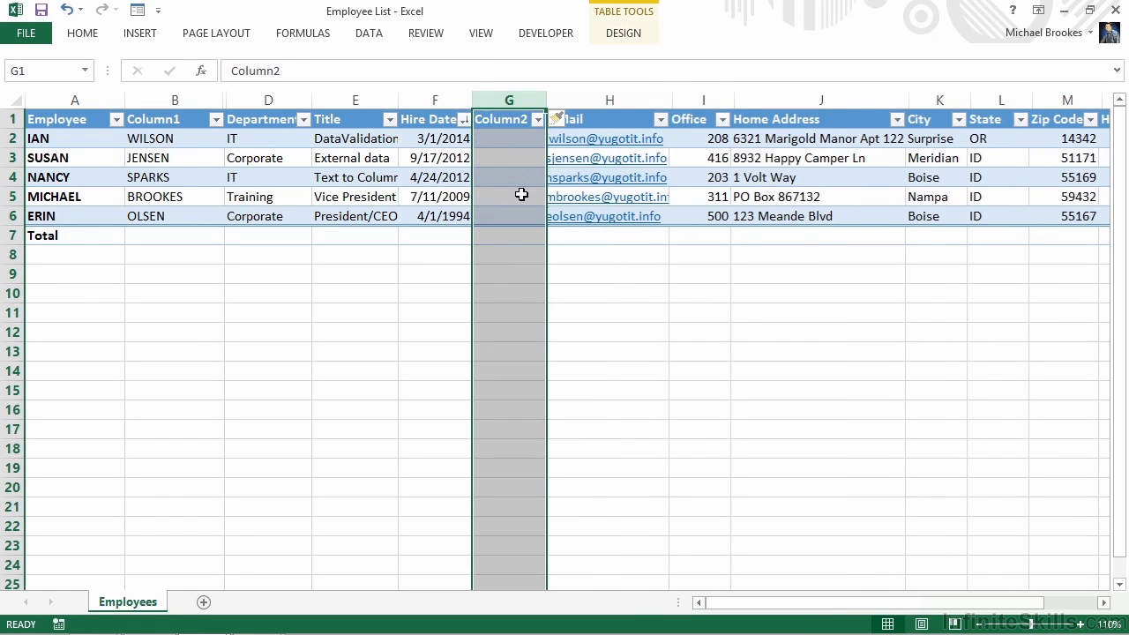
{"action": "left_click", "coordinate": [495, 138]}
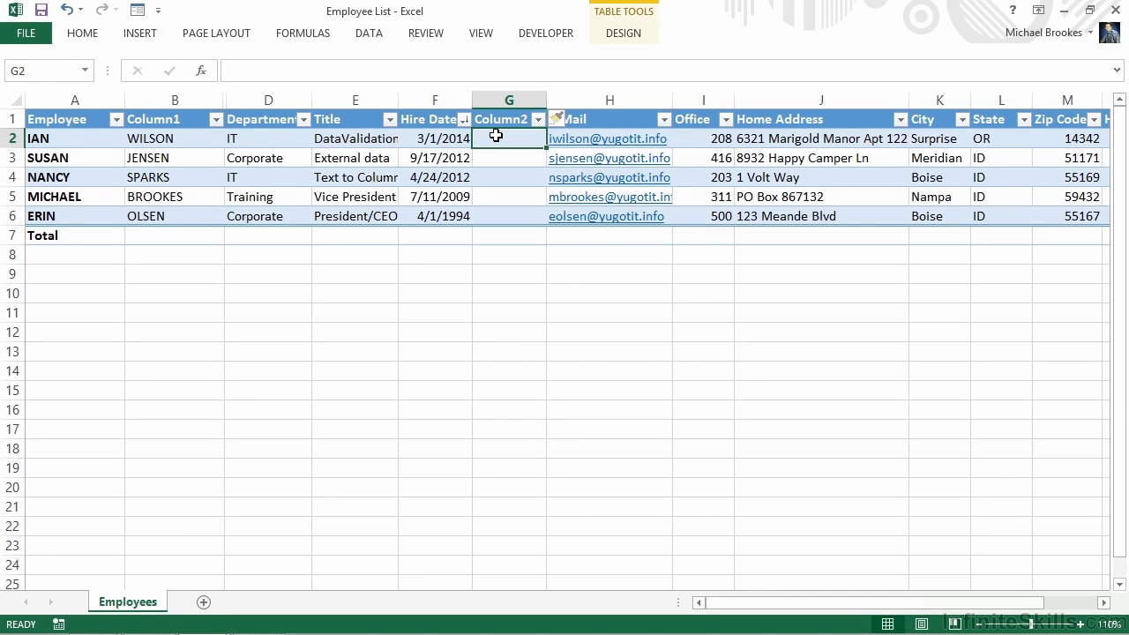
{"action": "type", "text": "=eo"}
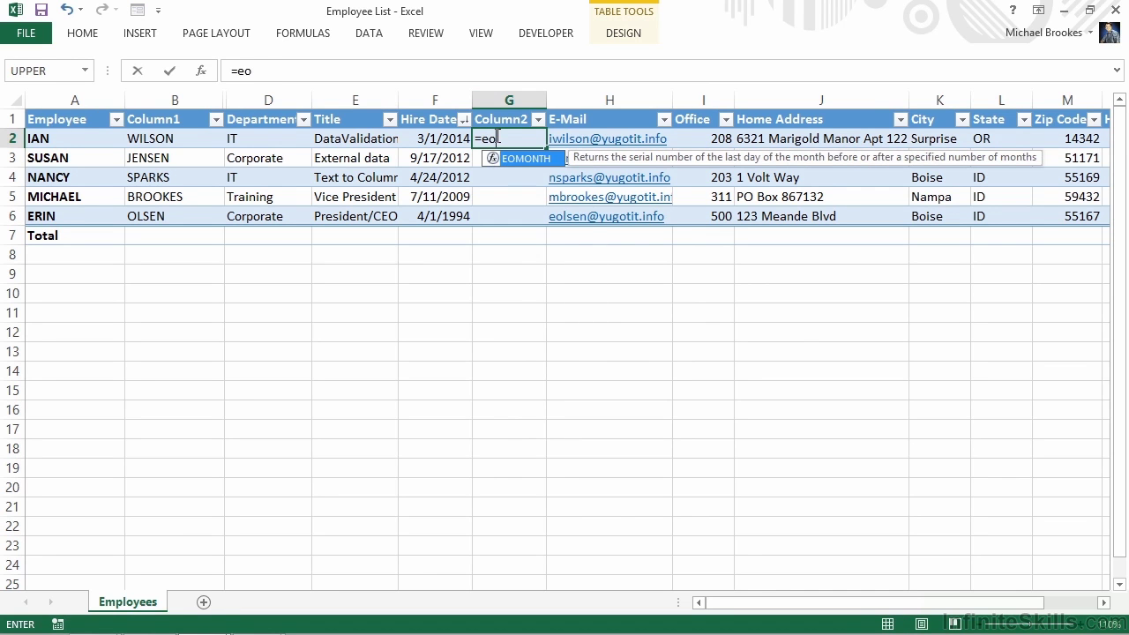
{"action": "type", "text": "month("}
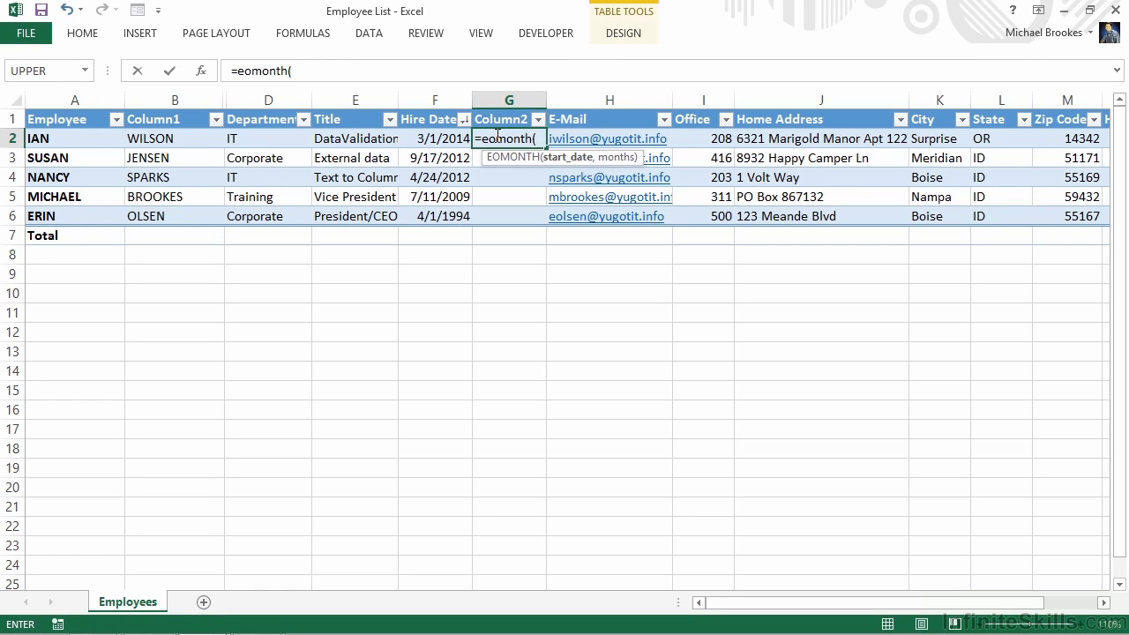
{"action": "type", "text": "f2"}
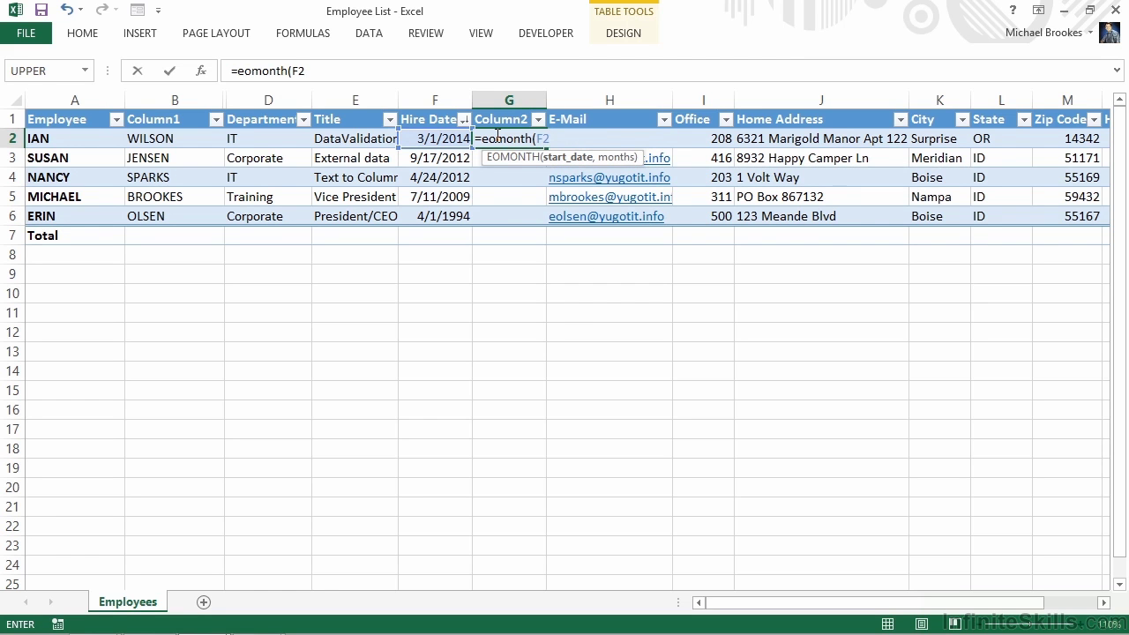
{"action": "type", "text": ","}
{"action": "type", "text": "6"}
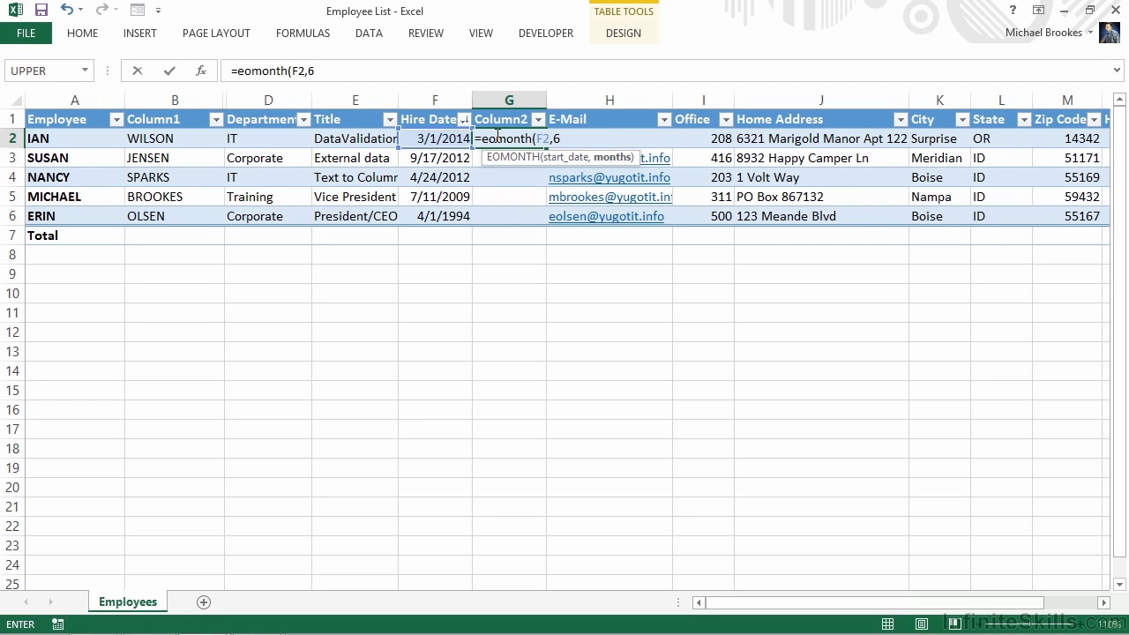
{"action": "type", "text": "0)"}
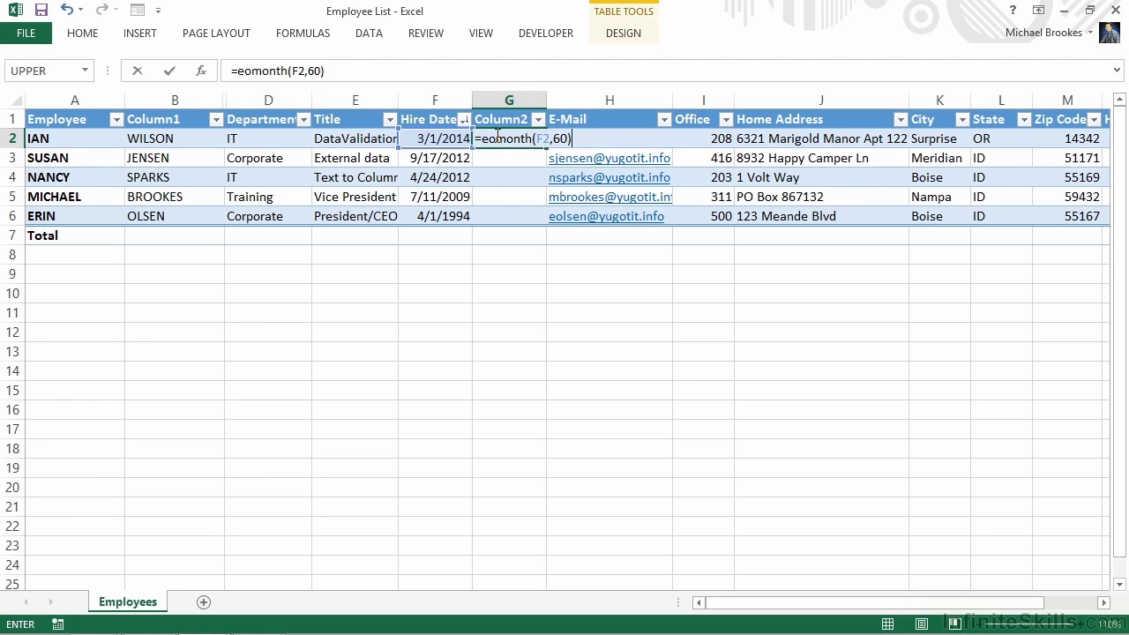
{"action": "key", "text": "Return"}
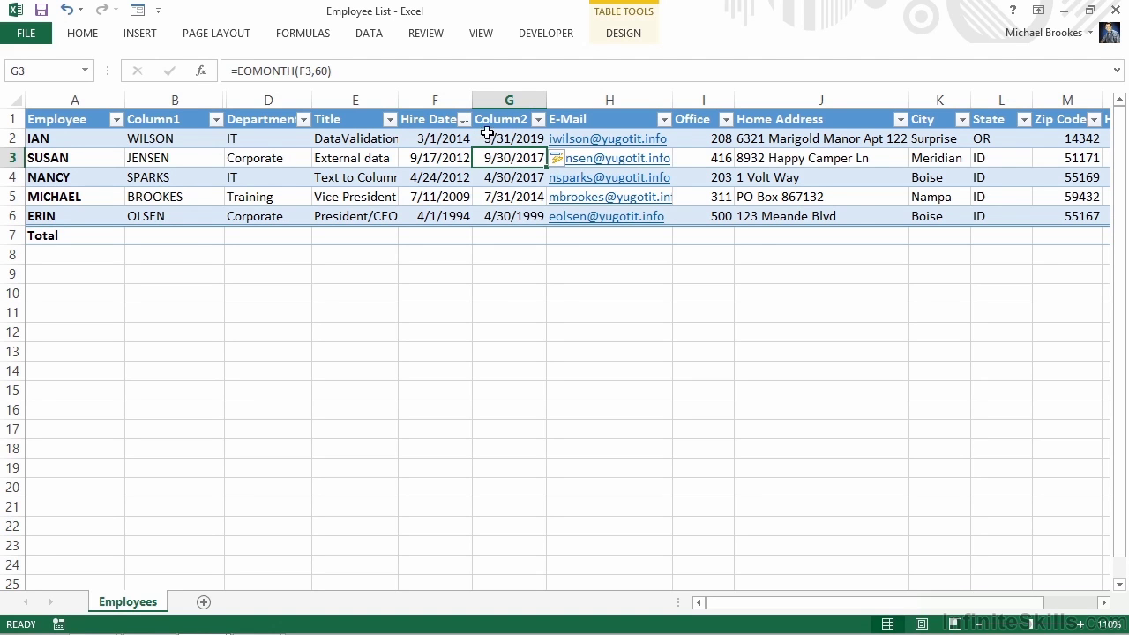